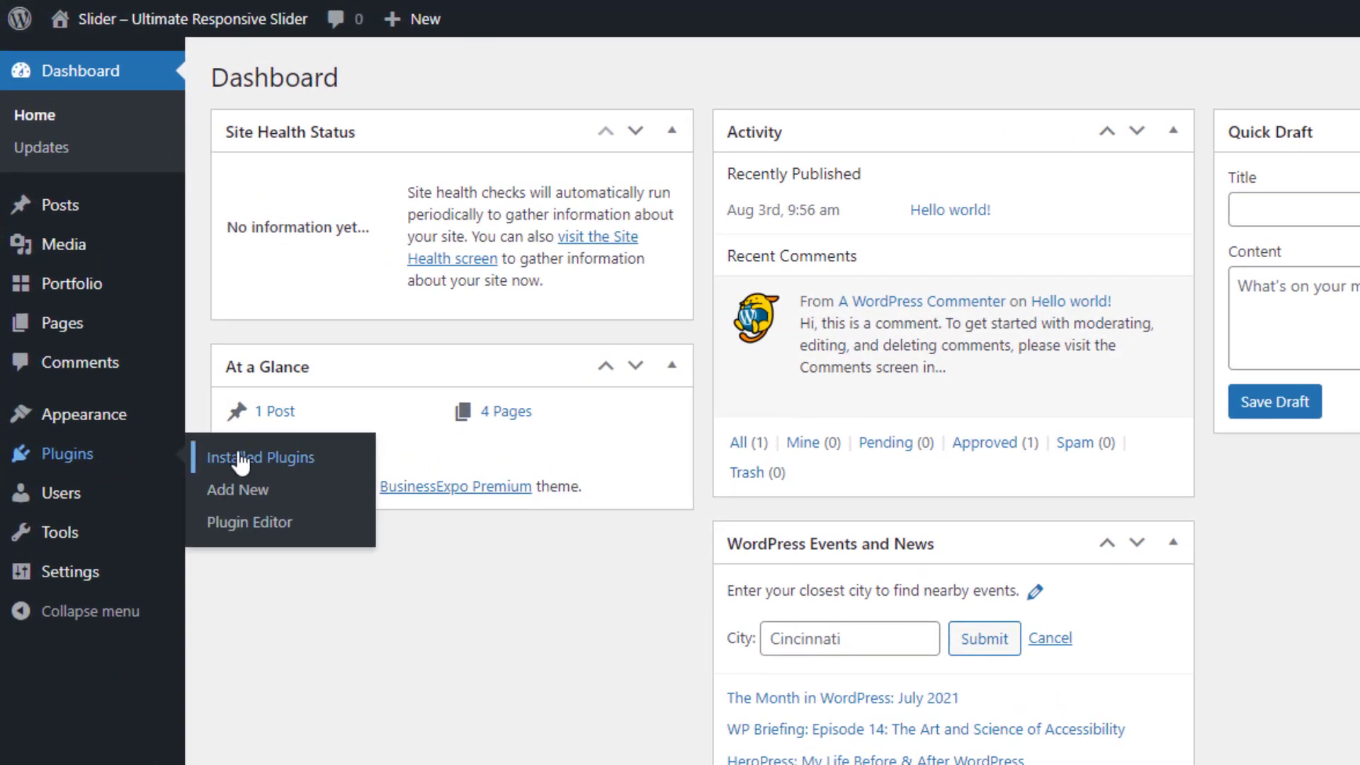
Search the Add New plugins directory for 'slider'
{"action": "left_click", "coordinate": [238, 491]}
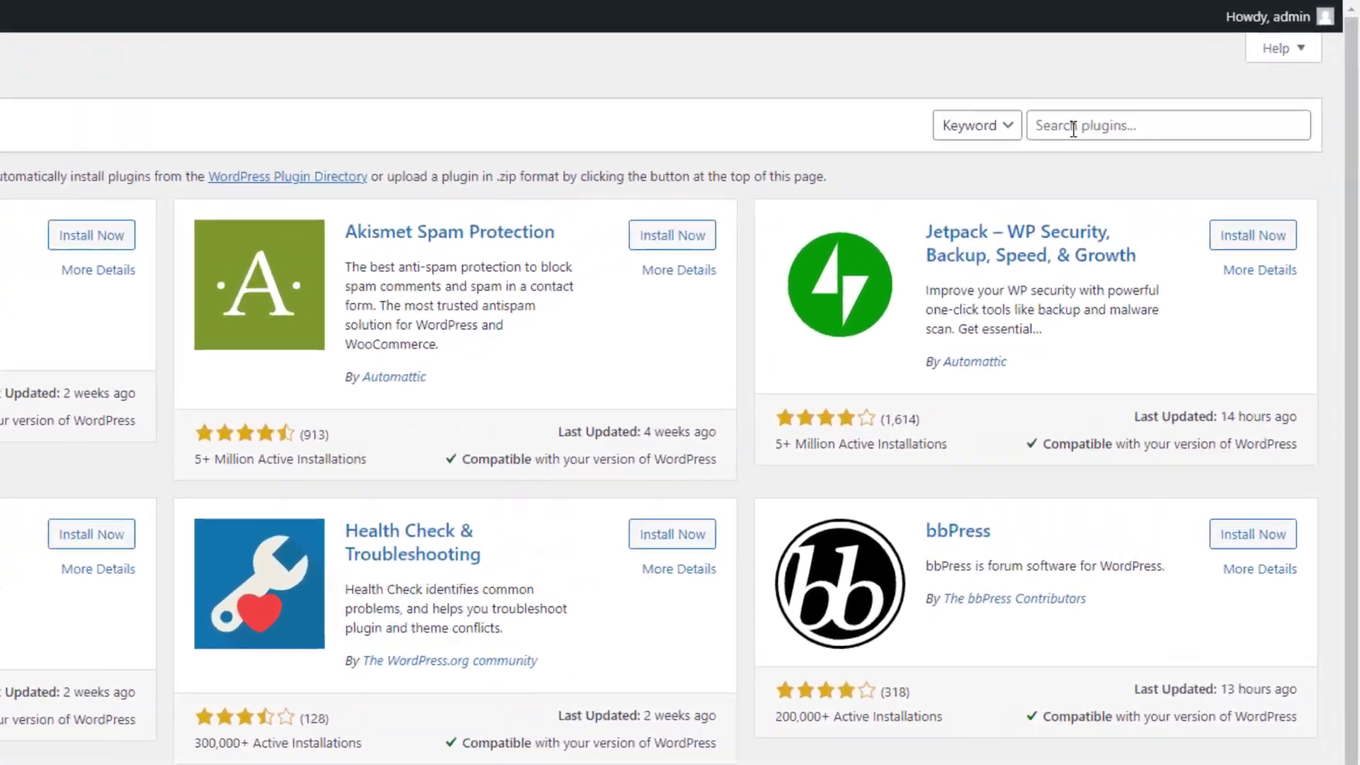
{"action": "left_click", "coordinate": [1161, 89]}
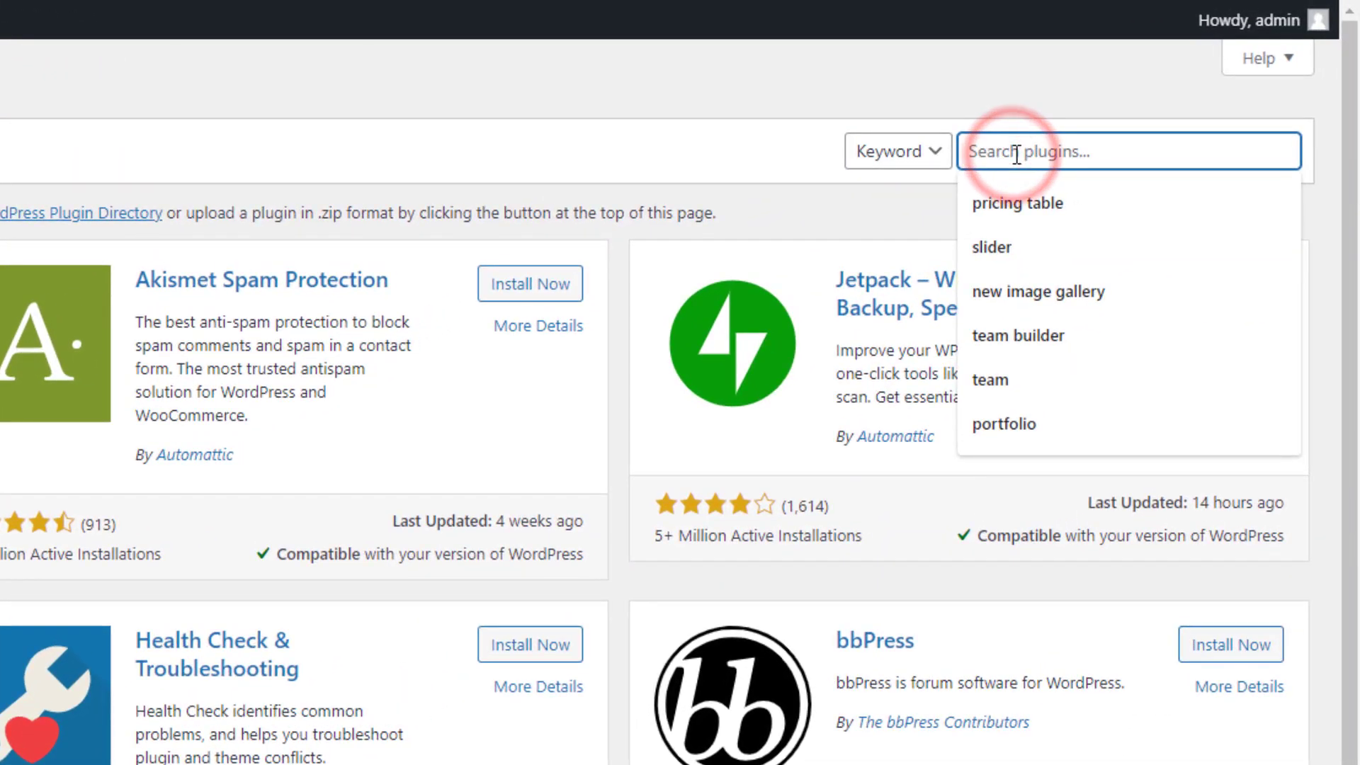
{"action": "type", "text": "slider"}
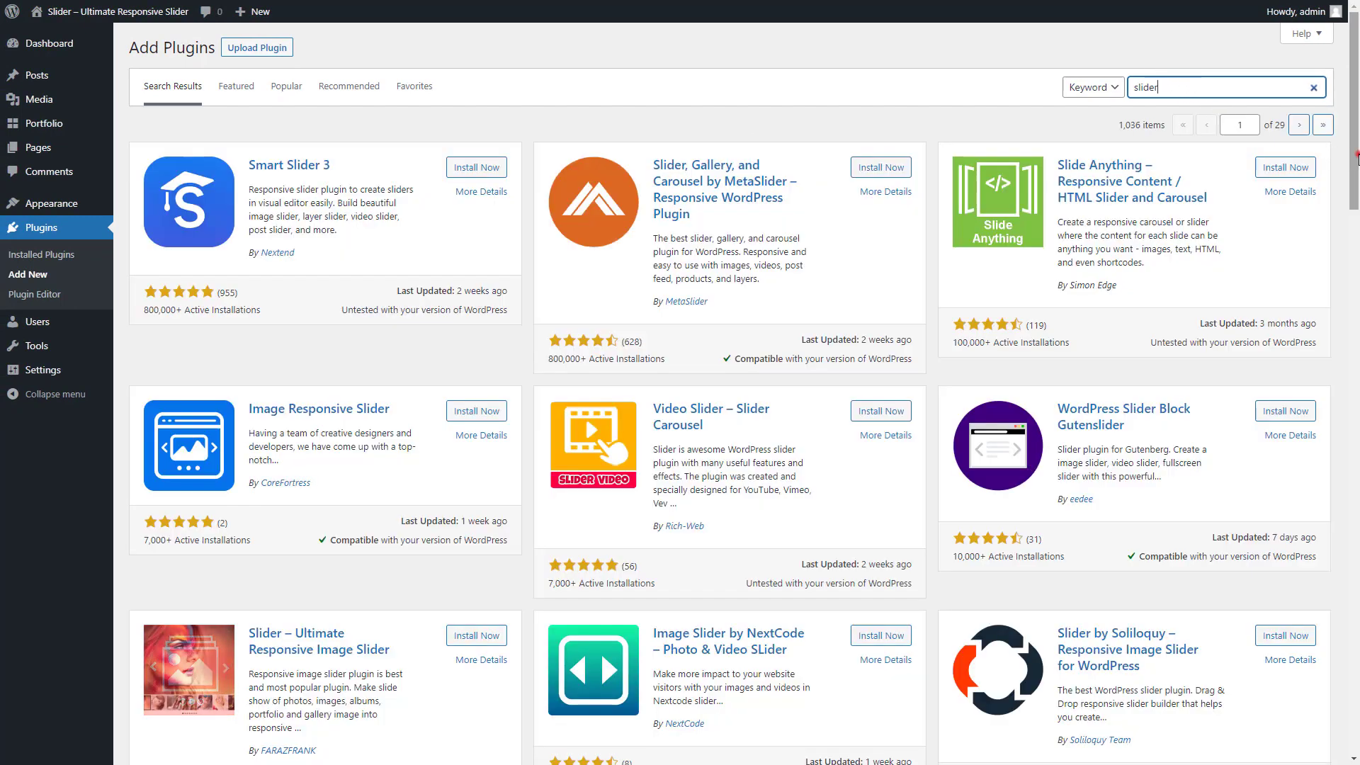
{"action": "left_click_drag", "start_coordinate": [1356, 160], "coordinate": [1357, 272]}
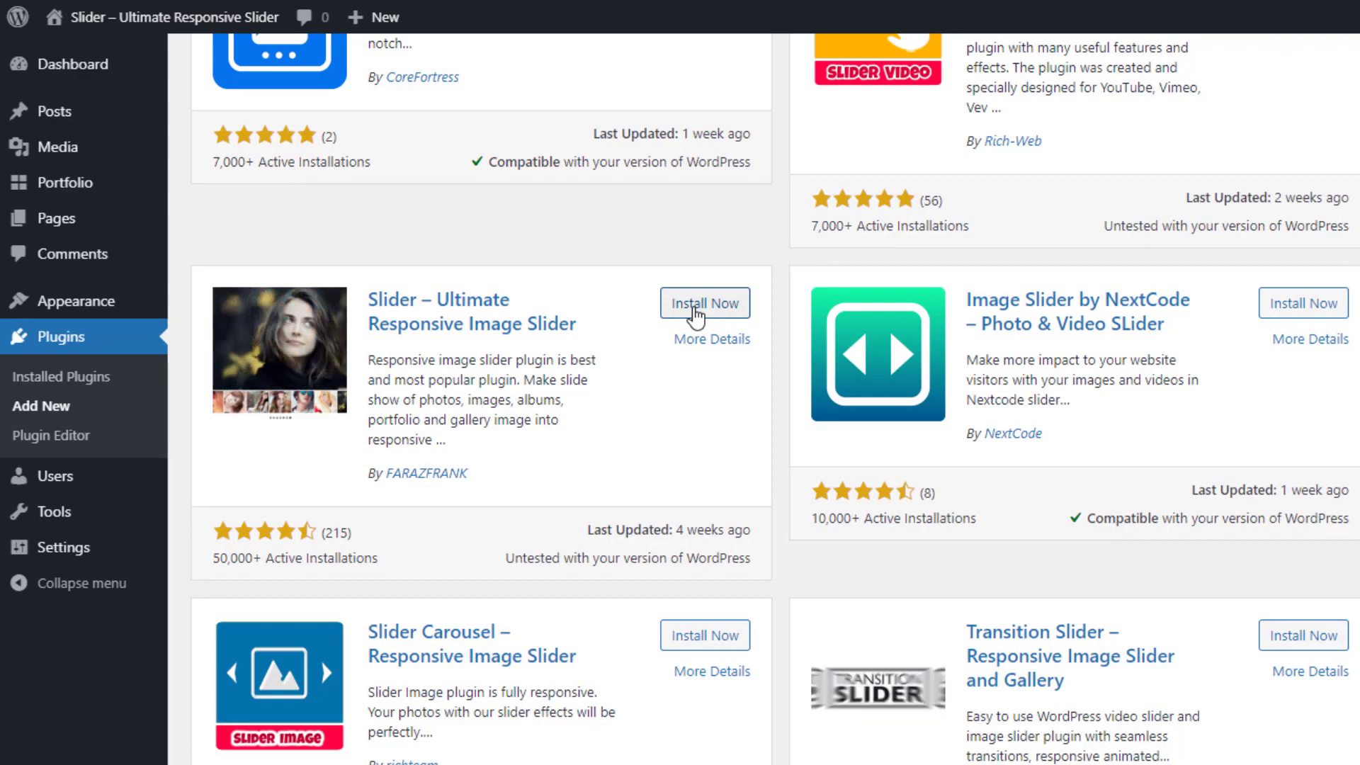
Install and activate 'Slider – Ultimate Responsive Image Slider'
{"action": "left_click", "coordinate": [697, 308]}
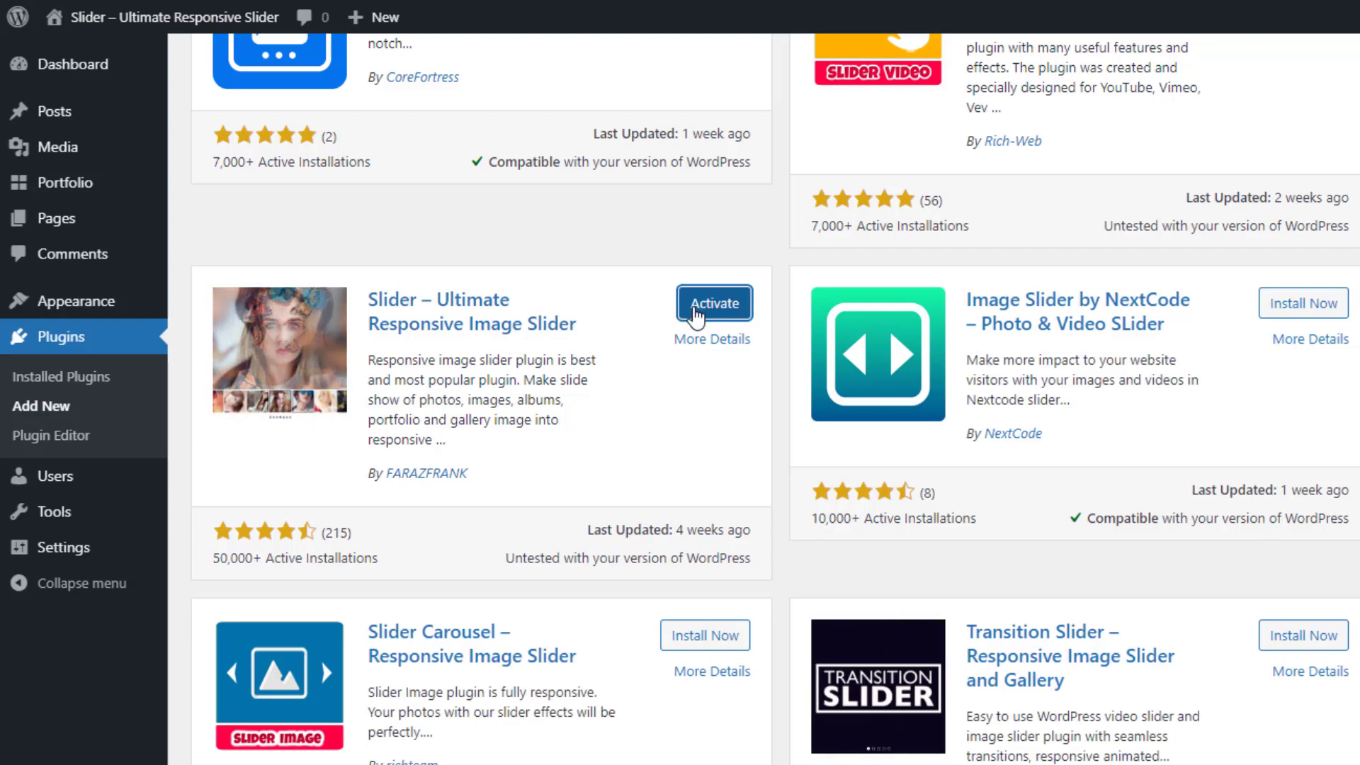
{"action": "left_click", "coordinate": [697, 315]}
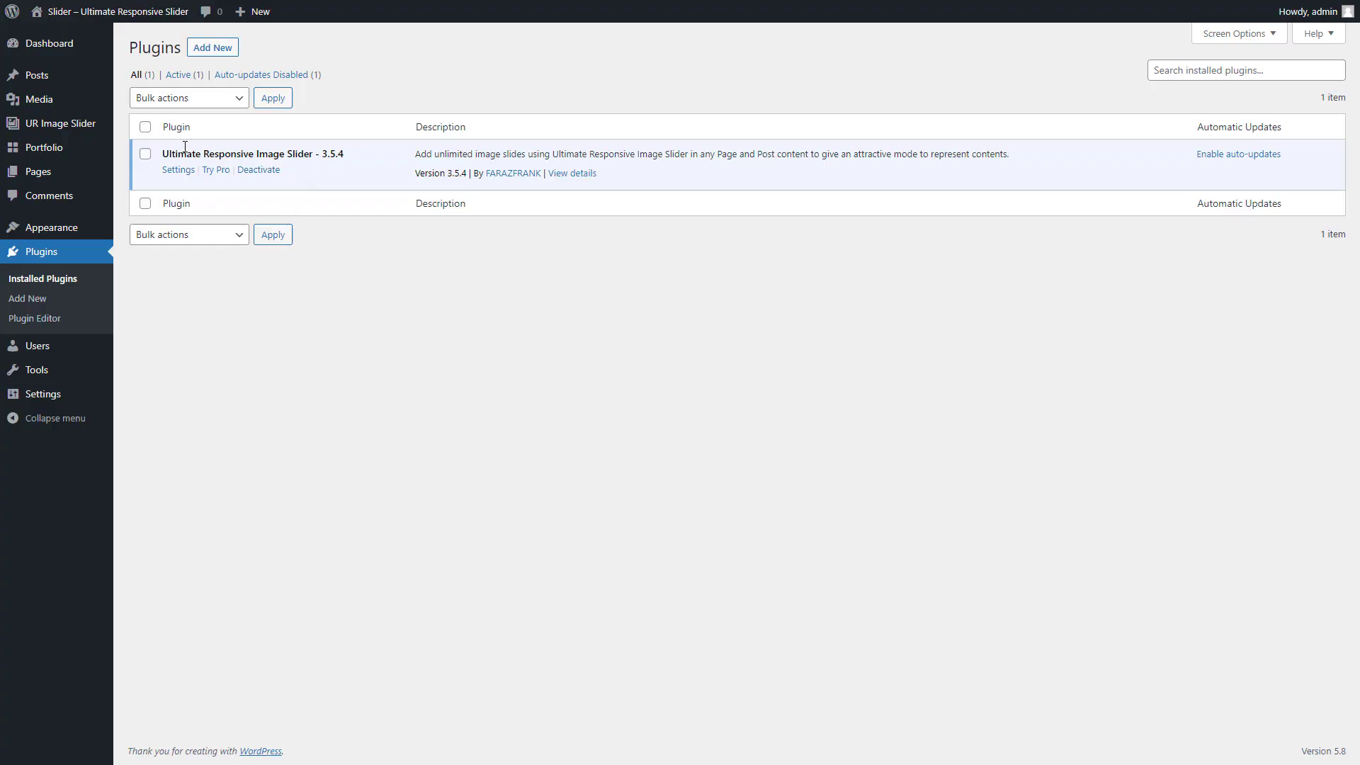
{"action": "mouse_move", "coordinate": [60, 123]}
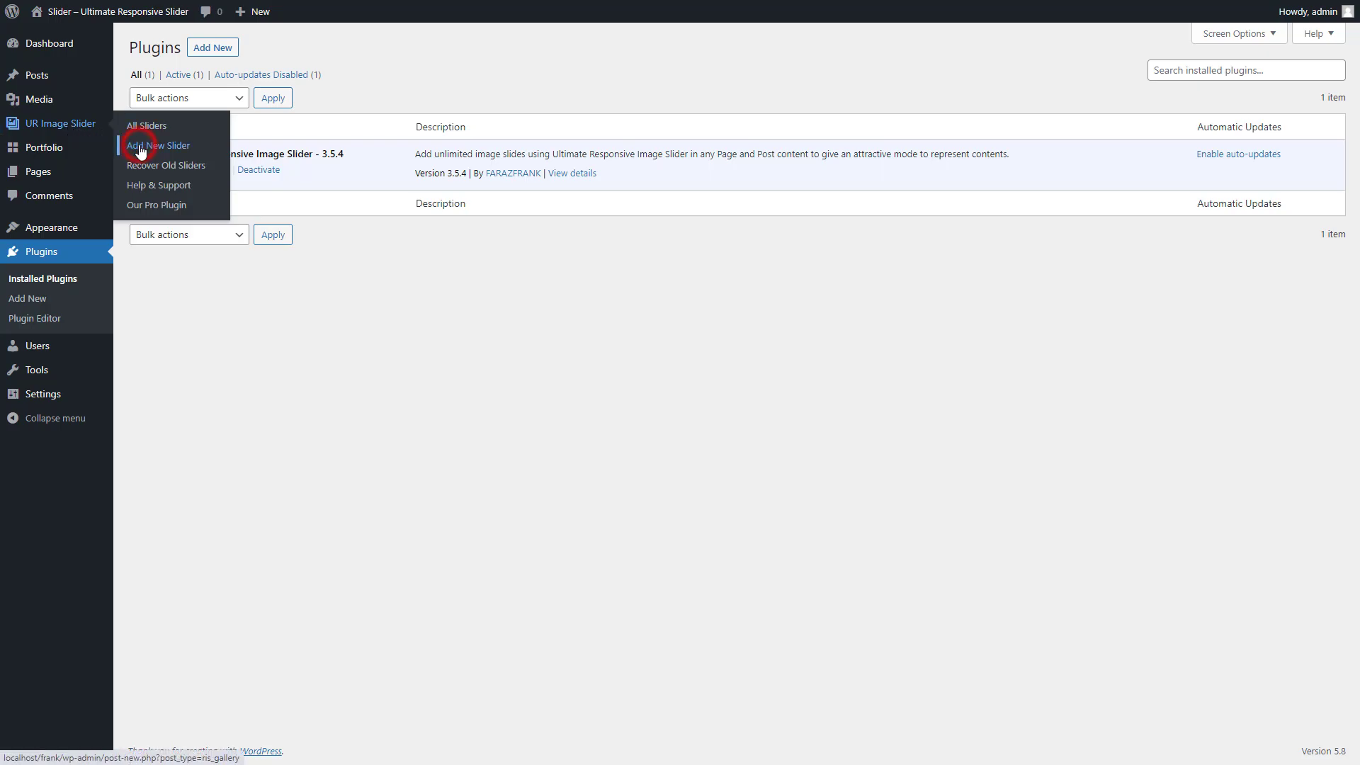
Start a new slider 'My Slider' and select all four library images, pineapple beach through bridge
{"action": "left_click", "coordinate": [139, 152]}
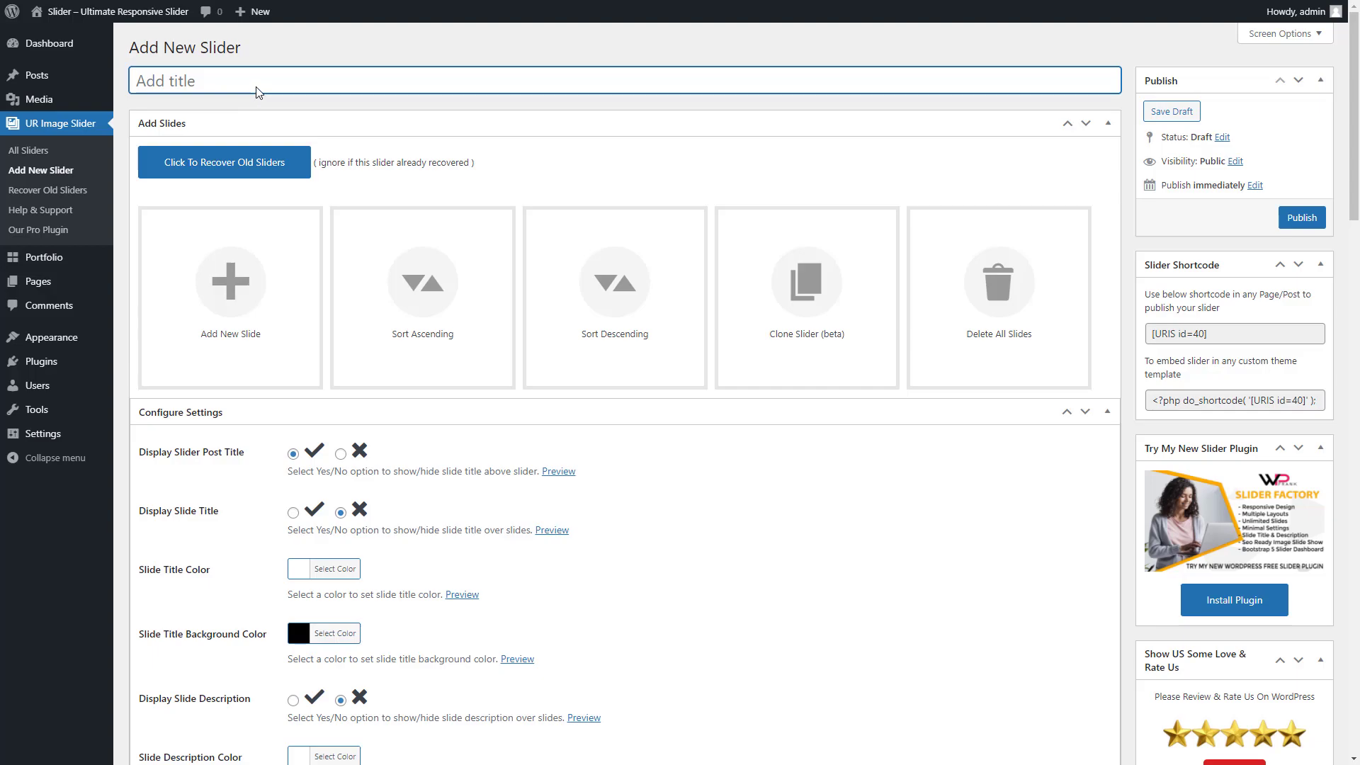
{"action": "type", "text": "My Slider"}
{"action": "left_click", "coordinate": [214, 311]}
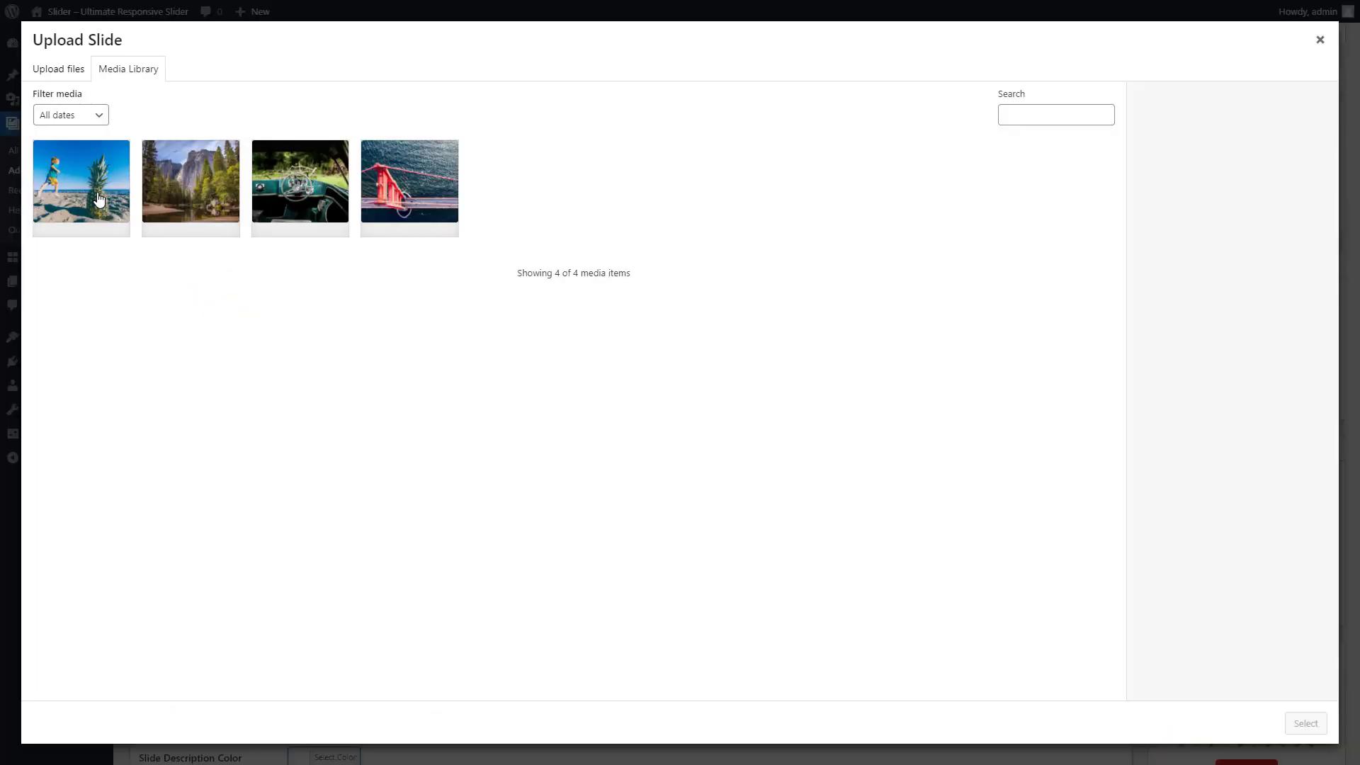
{"action": "left_click", "coordinate": [98, 199]}
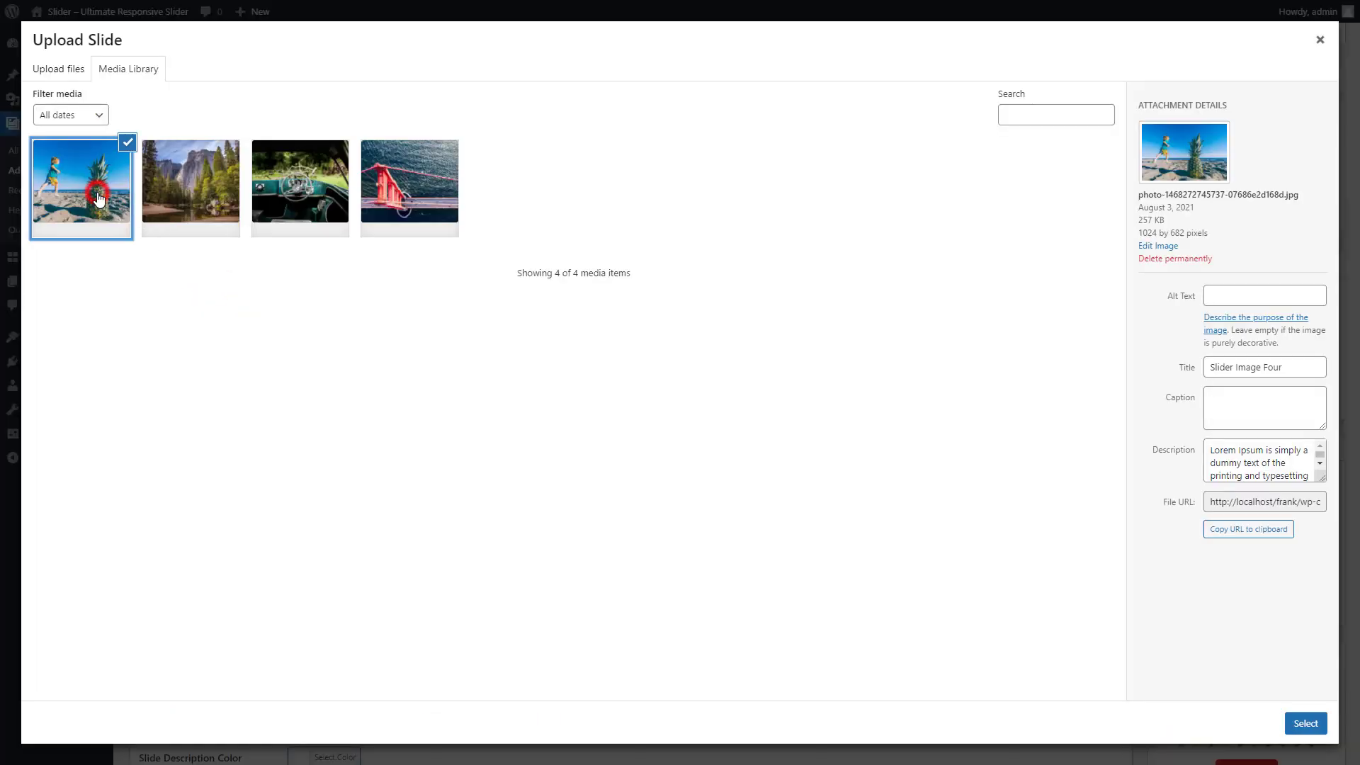
{"action": "left_click", "coordinate": [412, 211], "text": "shift"}
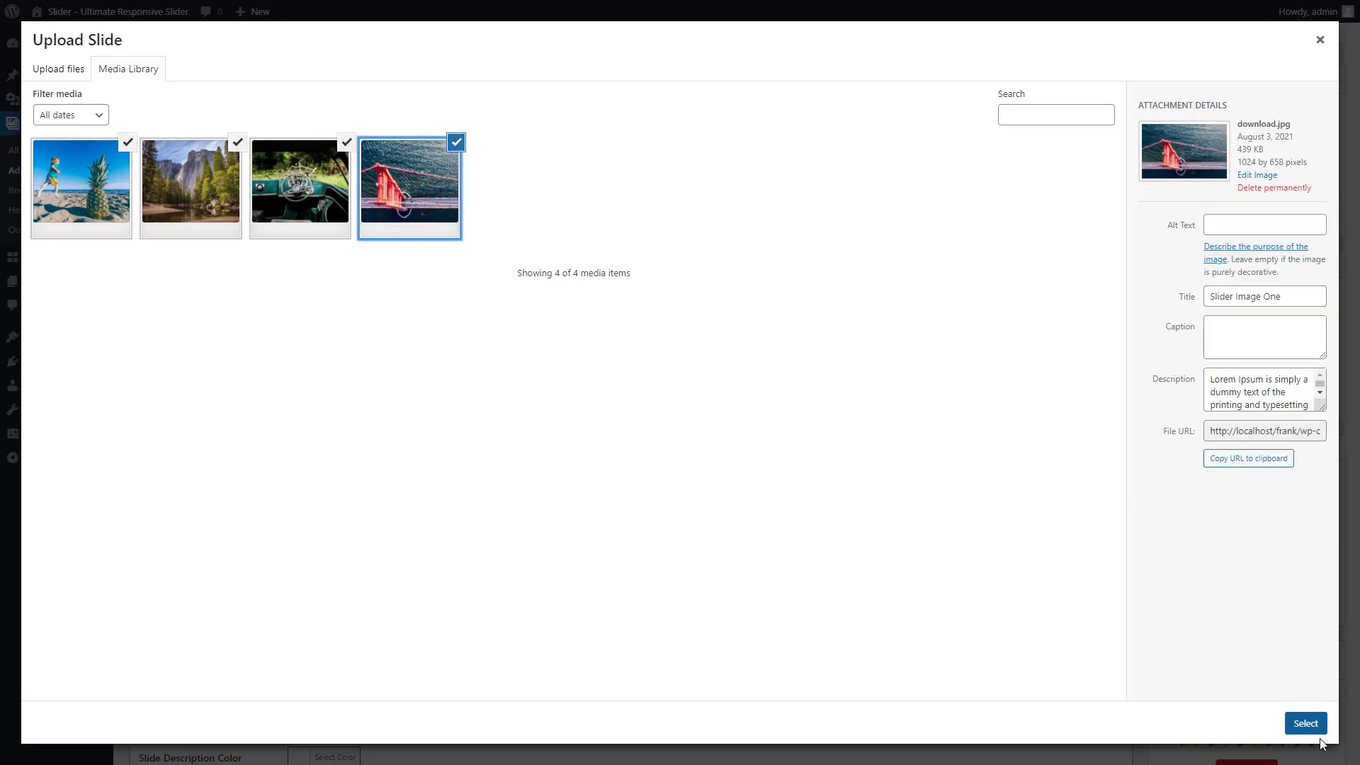
Insert the four selected images as slides and publish My Slider
{"action": "left_click", "coordinate": [1302, 725]}
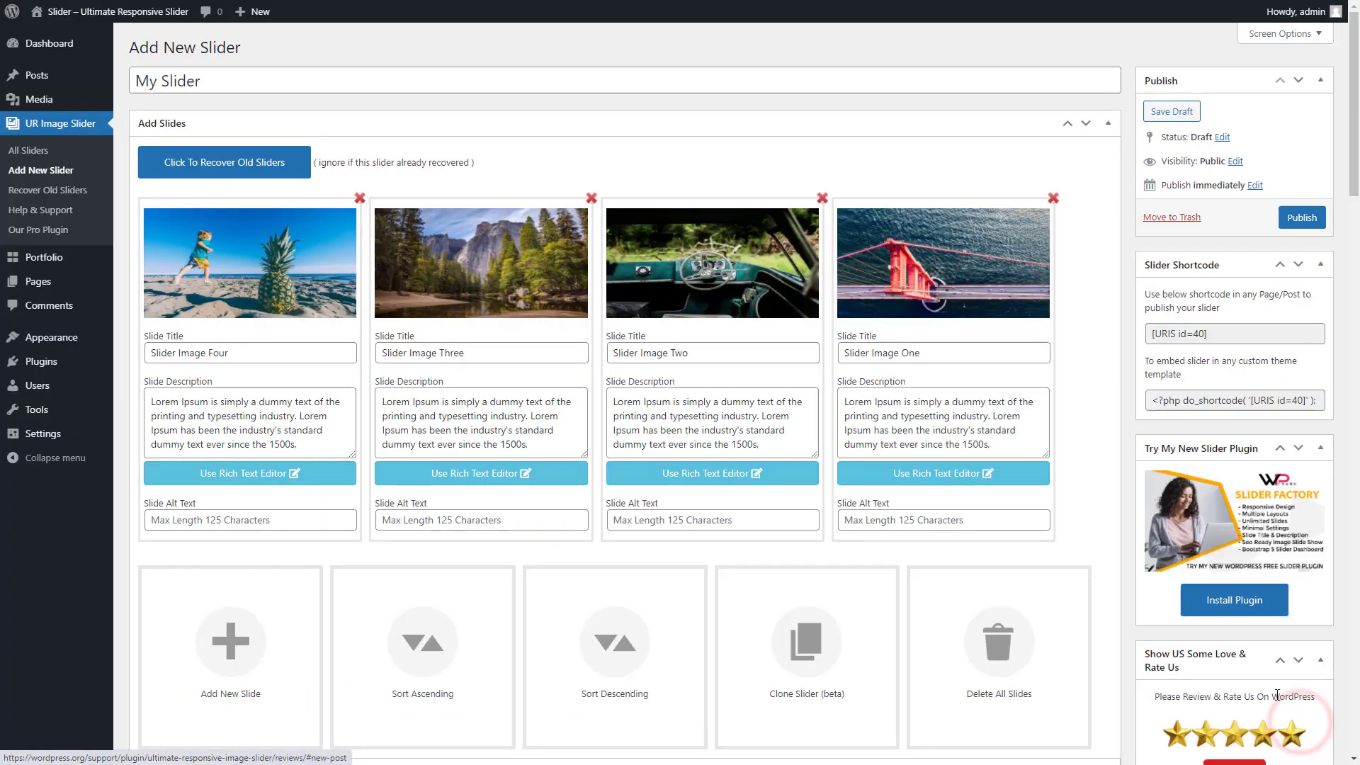
{"action": "left_click", "coordinate": [310, 436]}
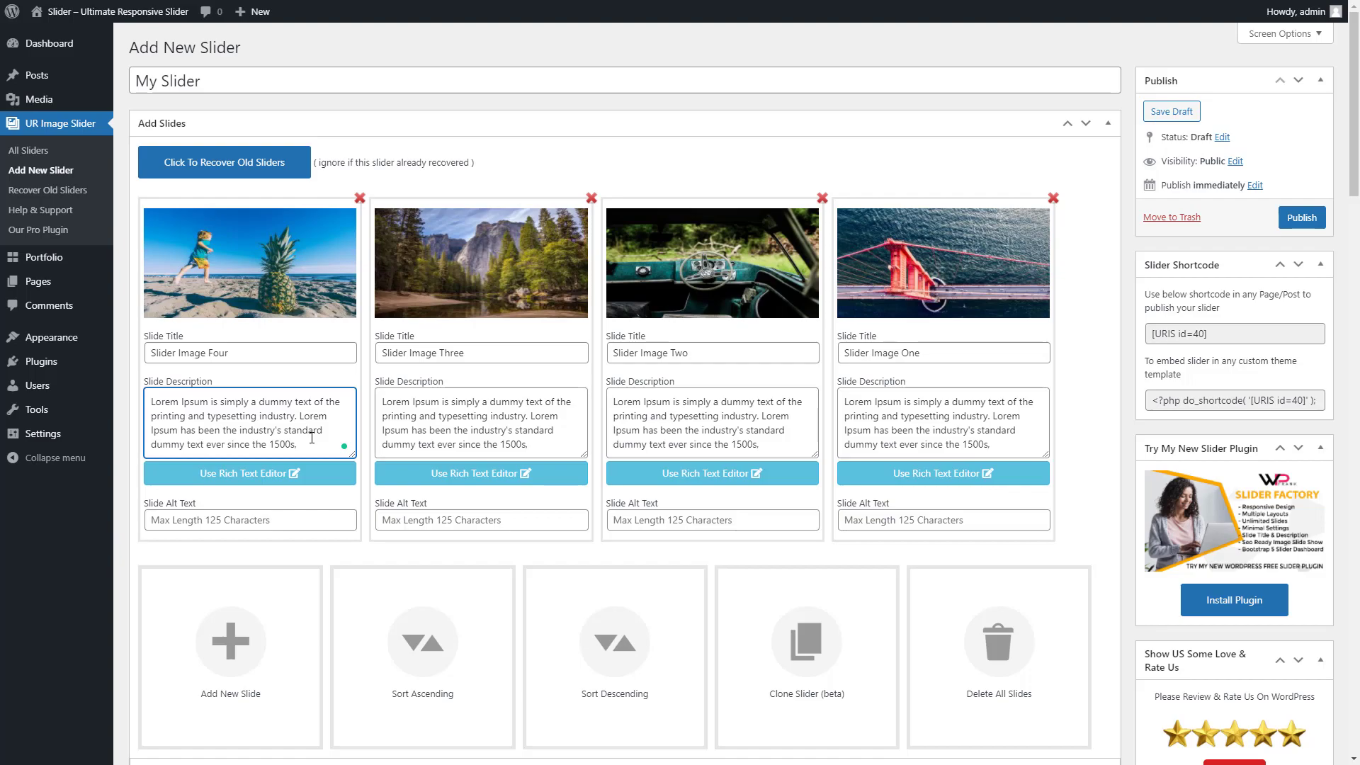
{"action": "left_click", "coordinate": [1302, 218]}
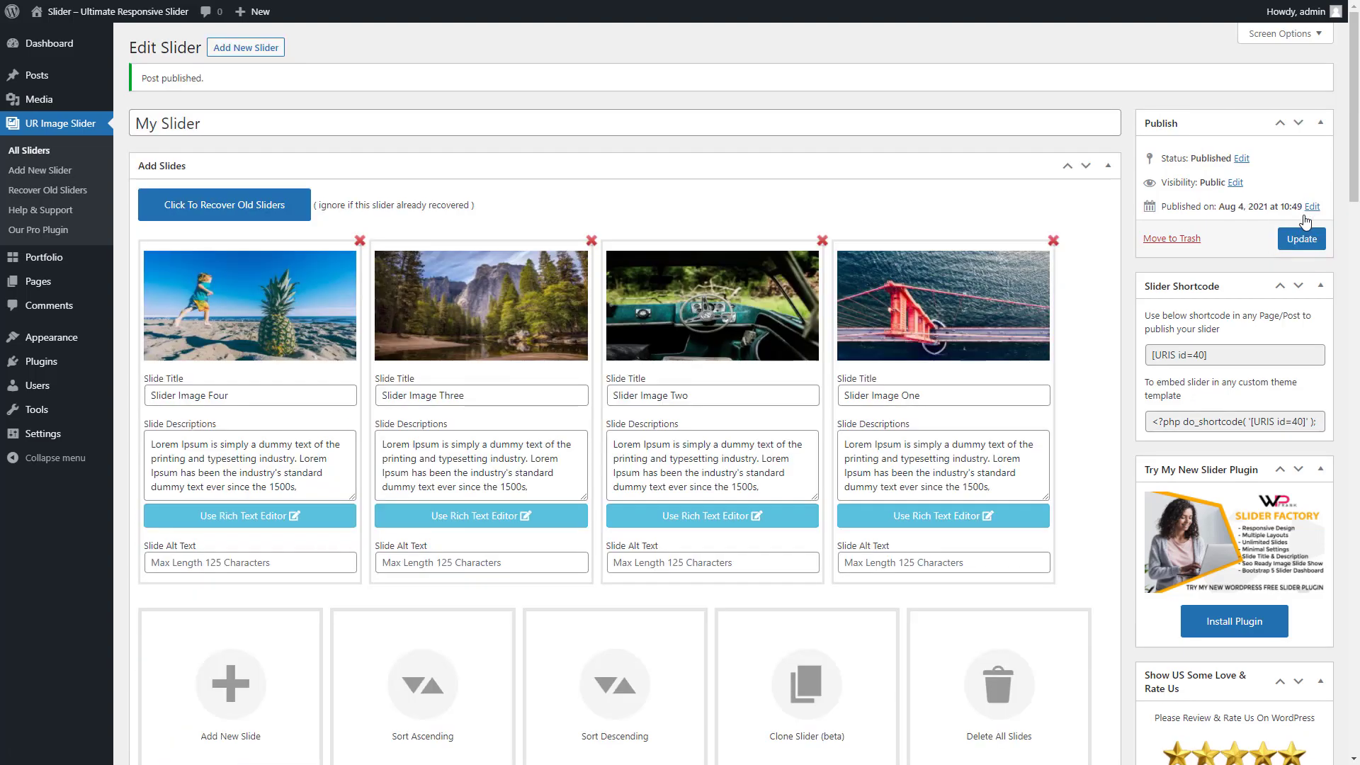
Copy the [URIS id=40] text from the Slider Shortcode box
{"action": "left_click", "coordinate": [1175, 357]}
{"action": "right_click", "coordinate": [1175, 362]}
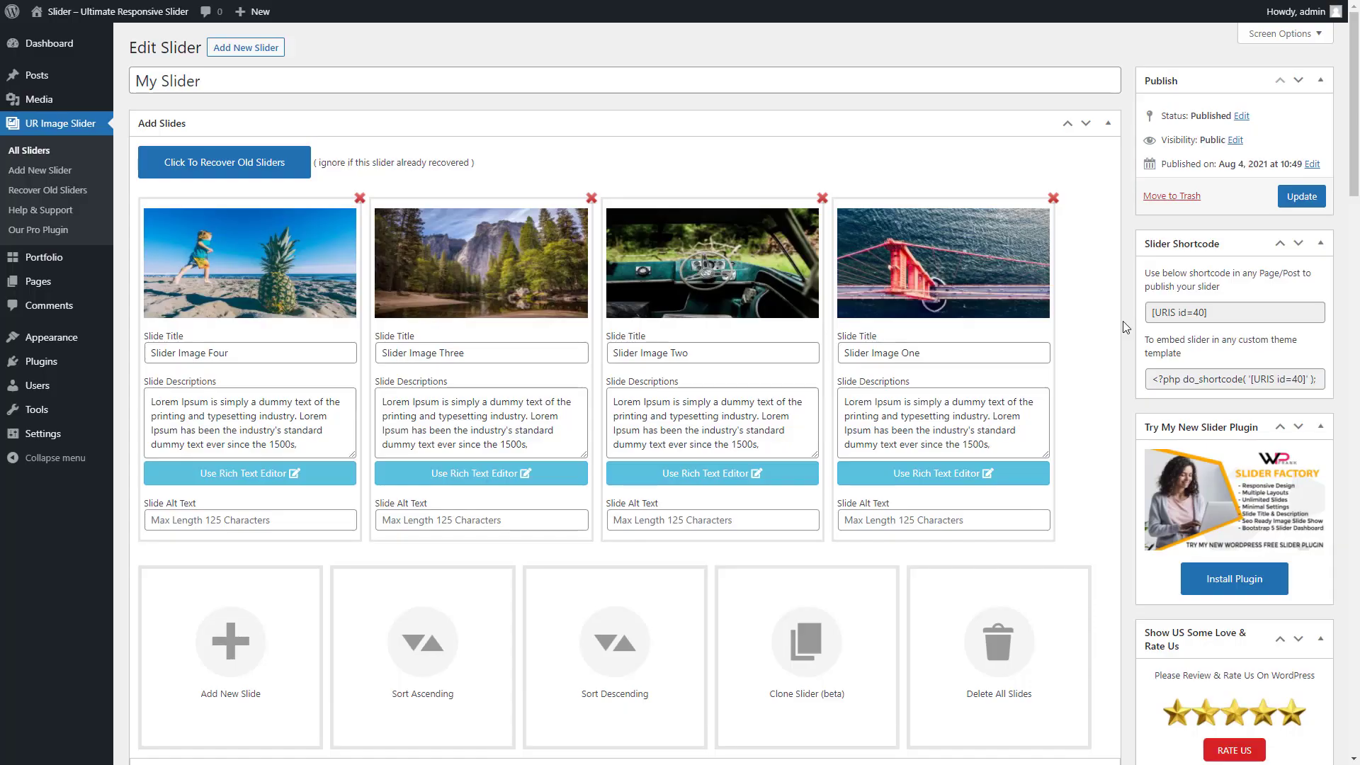
{"action": "mouse_move", "coordinate": [39, 281]}
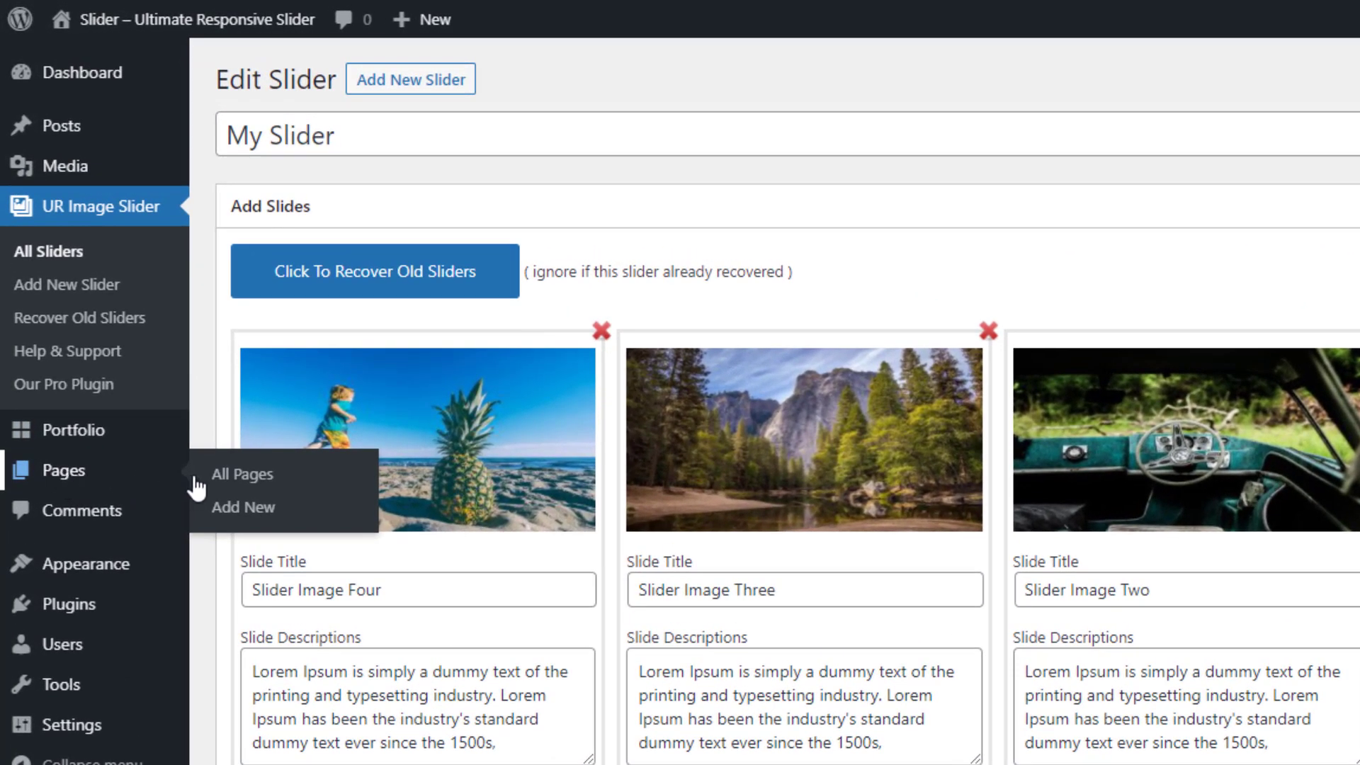
Create and publish the page 'my slider' with [URIS id=40] pasted in its paragraph
{"action": "left_click", "coordinate": [240, 508]}
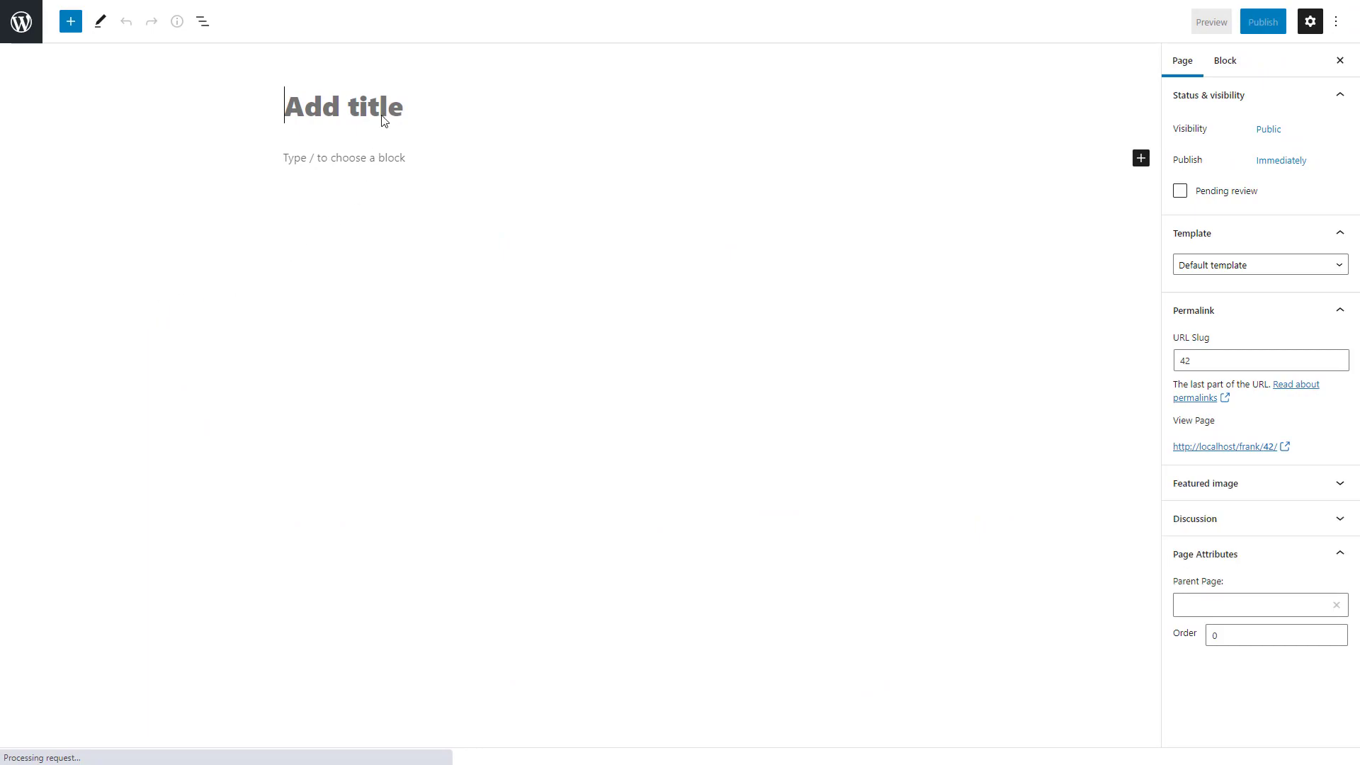
{"action": "left_click", "coordinate": [381, 106]}
{"action": "type", "text": "m"}
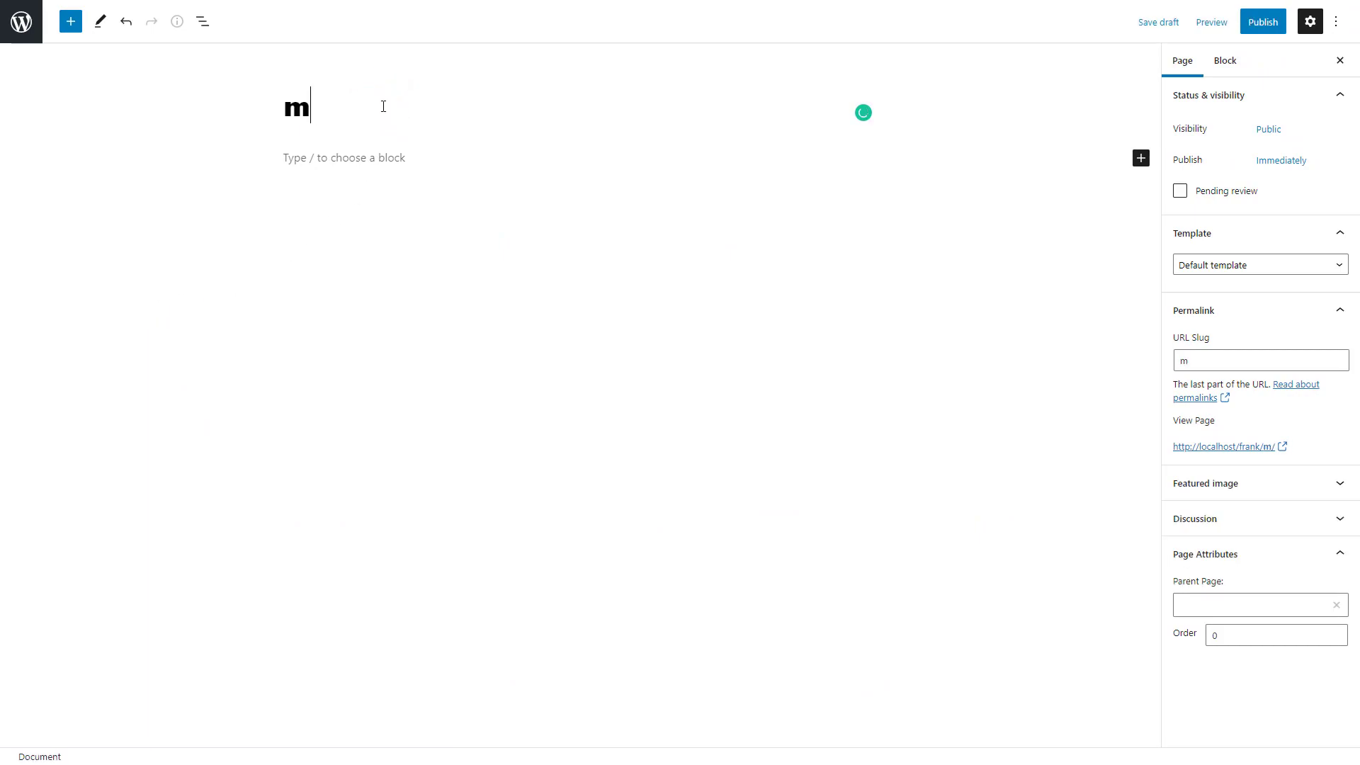
{"action": "type", "text": "y slider"}
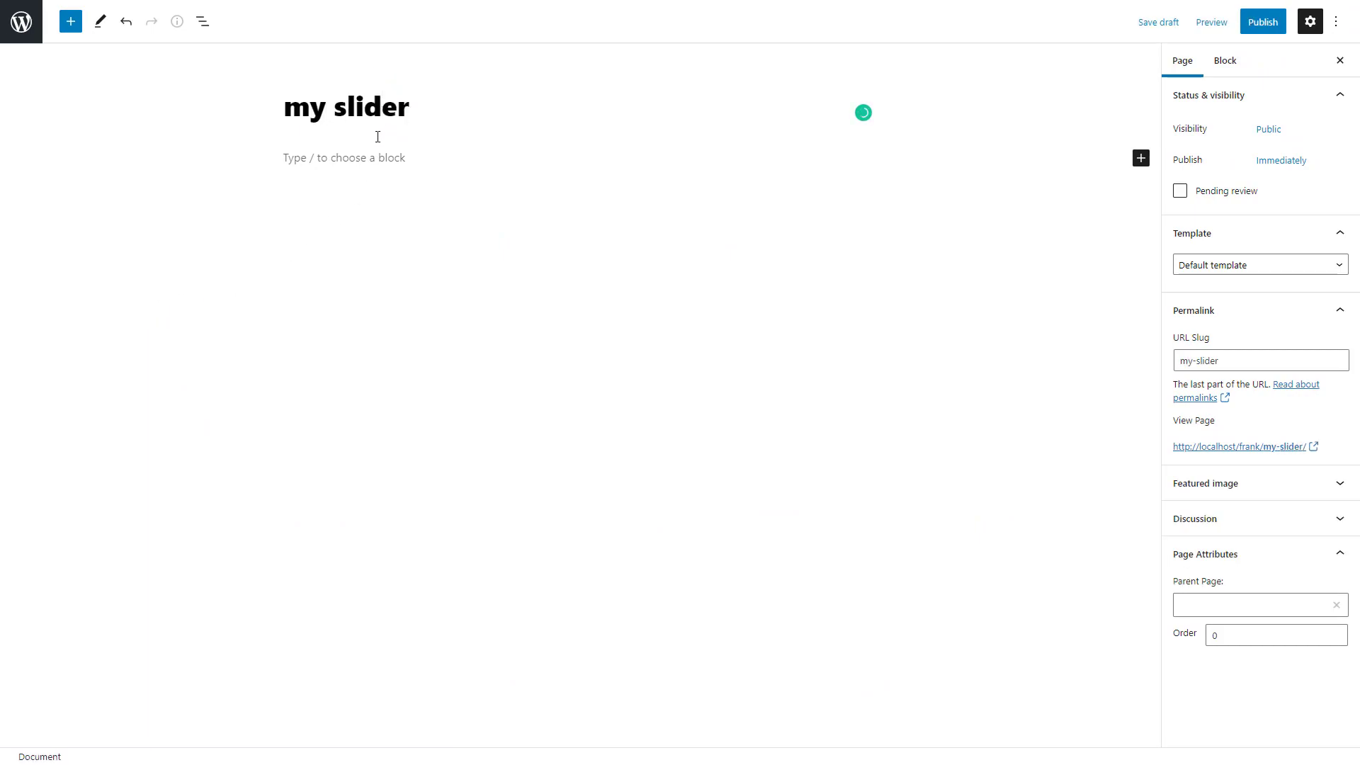
{"action": "left_click", "coordinate": [368, 156]}
{"action": "right_click", "coordinate": [368, 156]}
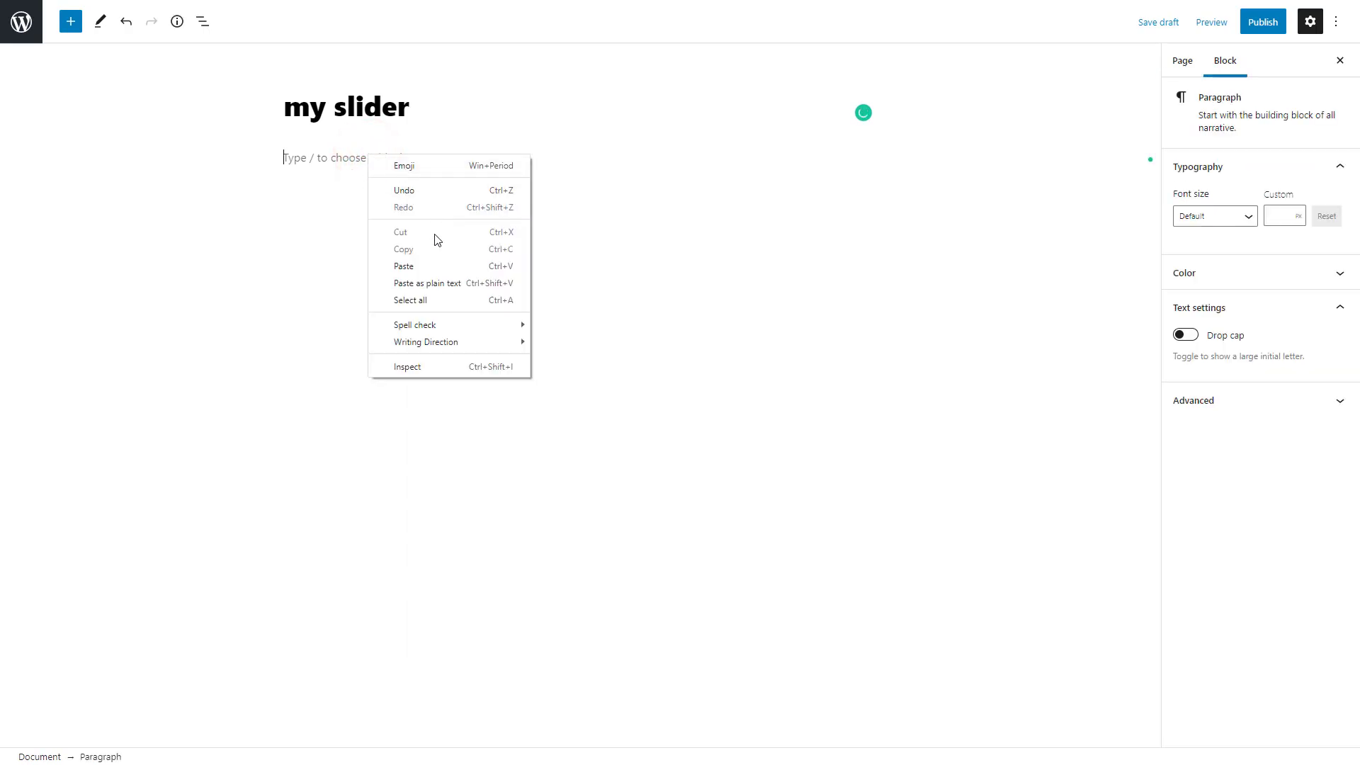
{"action": "left_click", "coordinate": [404, 266]}
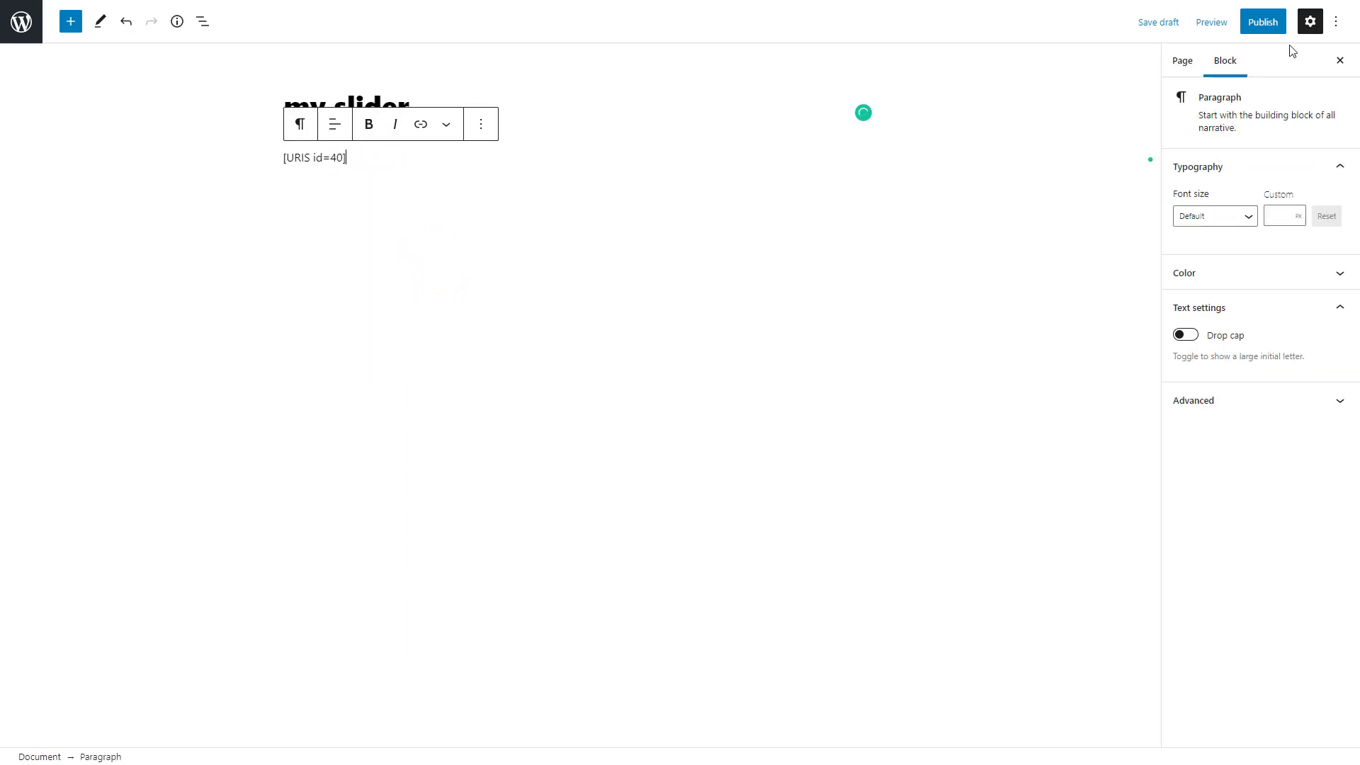
{"action": "left_click", "coordinate": [1264, 23]}
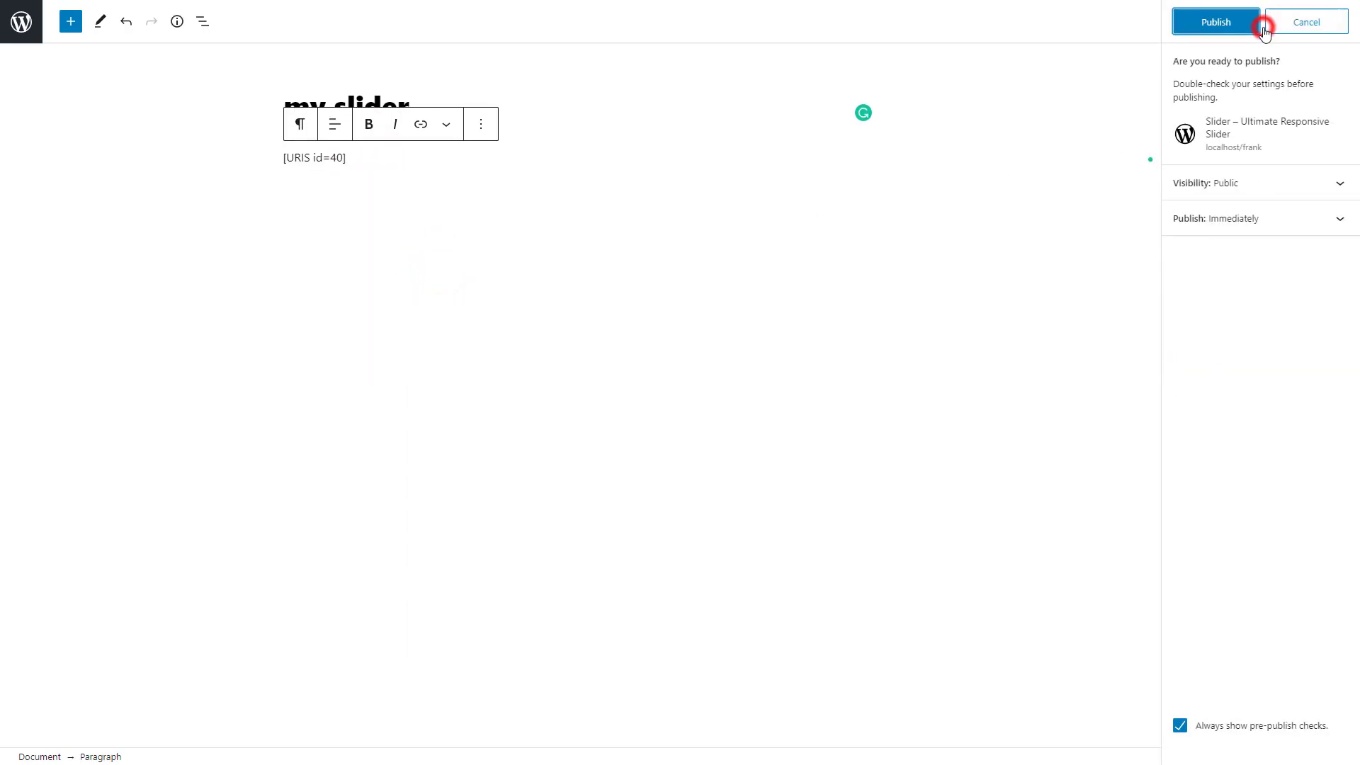
{"action": "left_click", "coordinate": [1221, 24]}
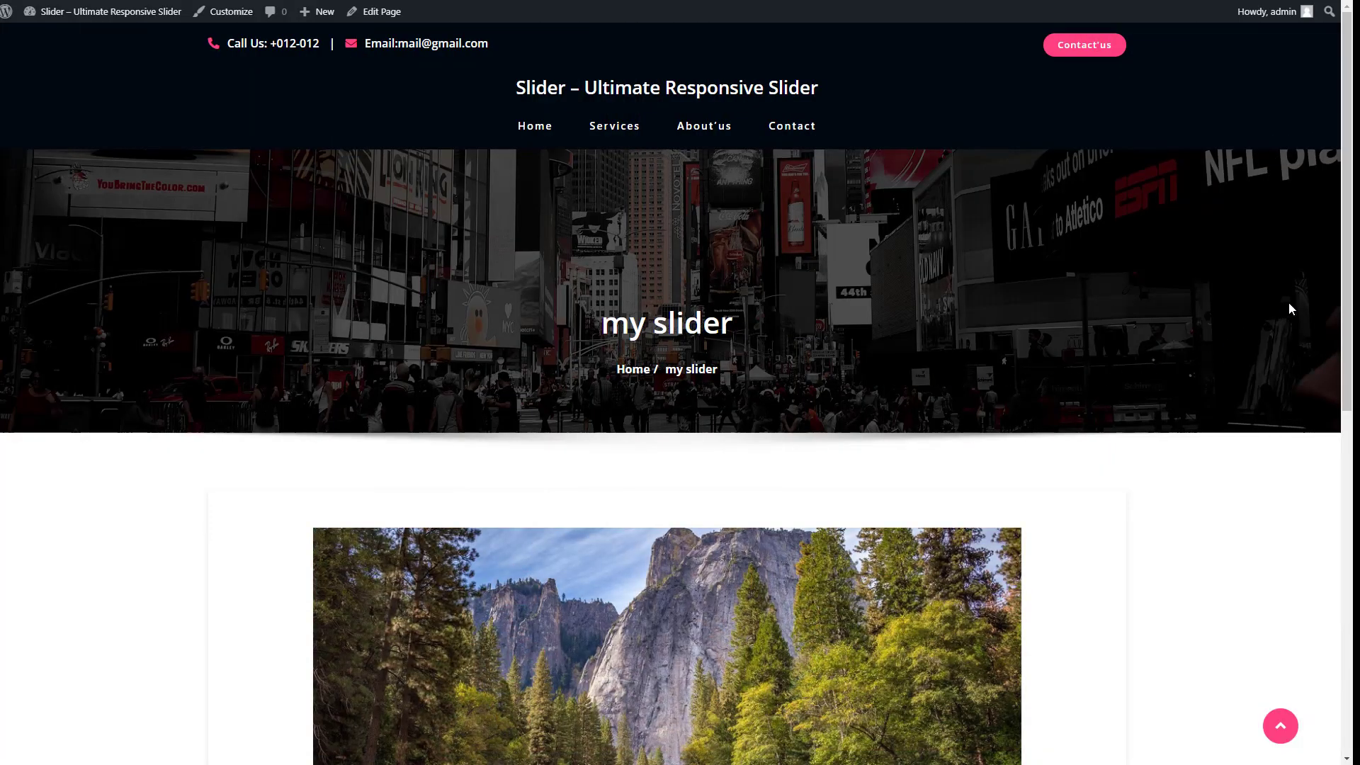
{"action": "left_click_drag", "start_coordinate": [1348, 298], "coordinate": [1348, 452]}
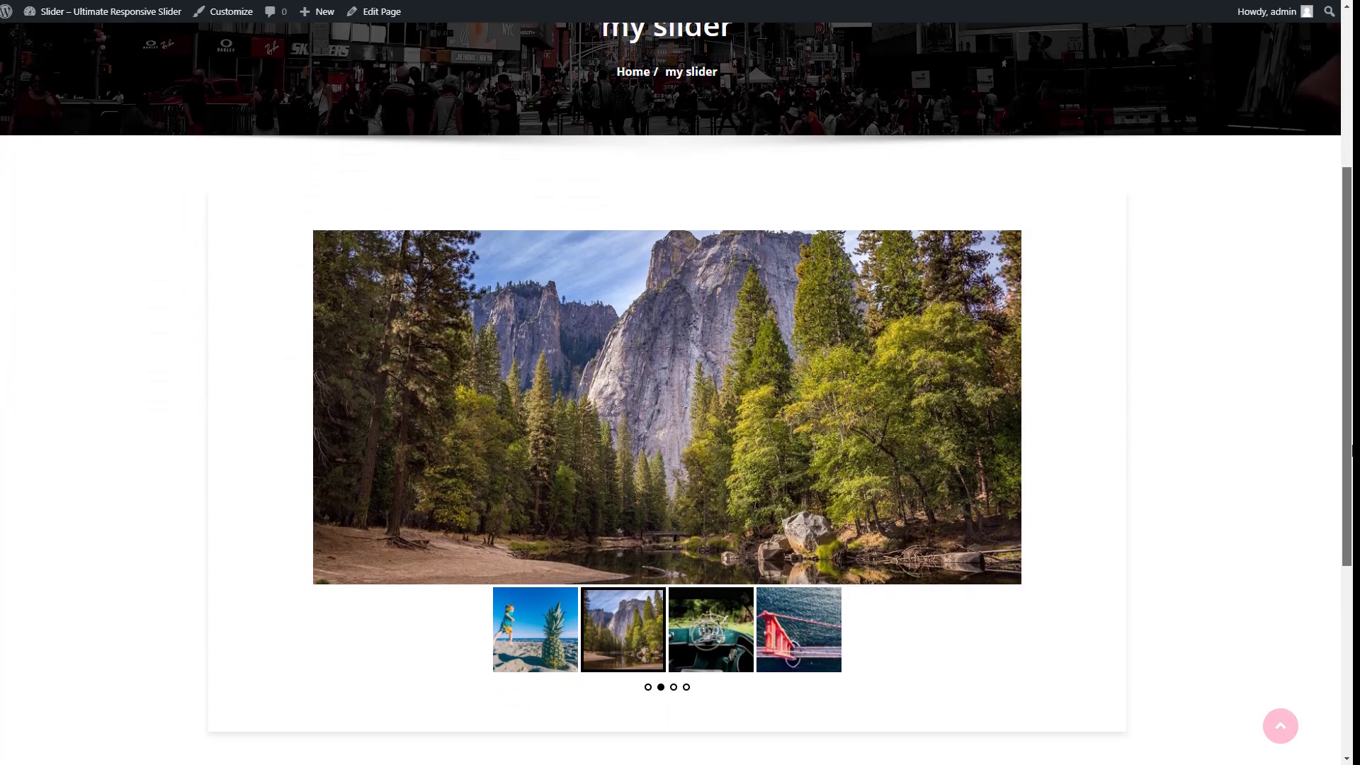
Cycle through all four slides with the slideshow's next arrow
{"action": "left_click", "coordinate": [1000, 411]}
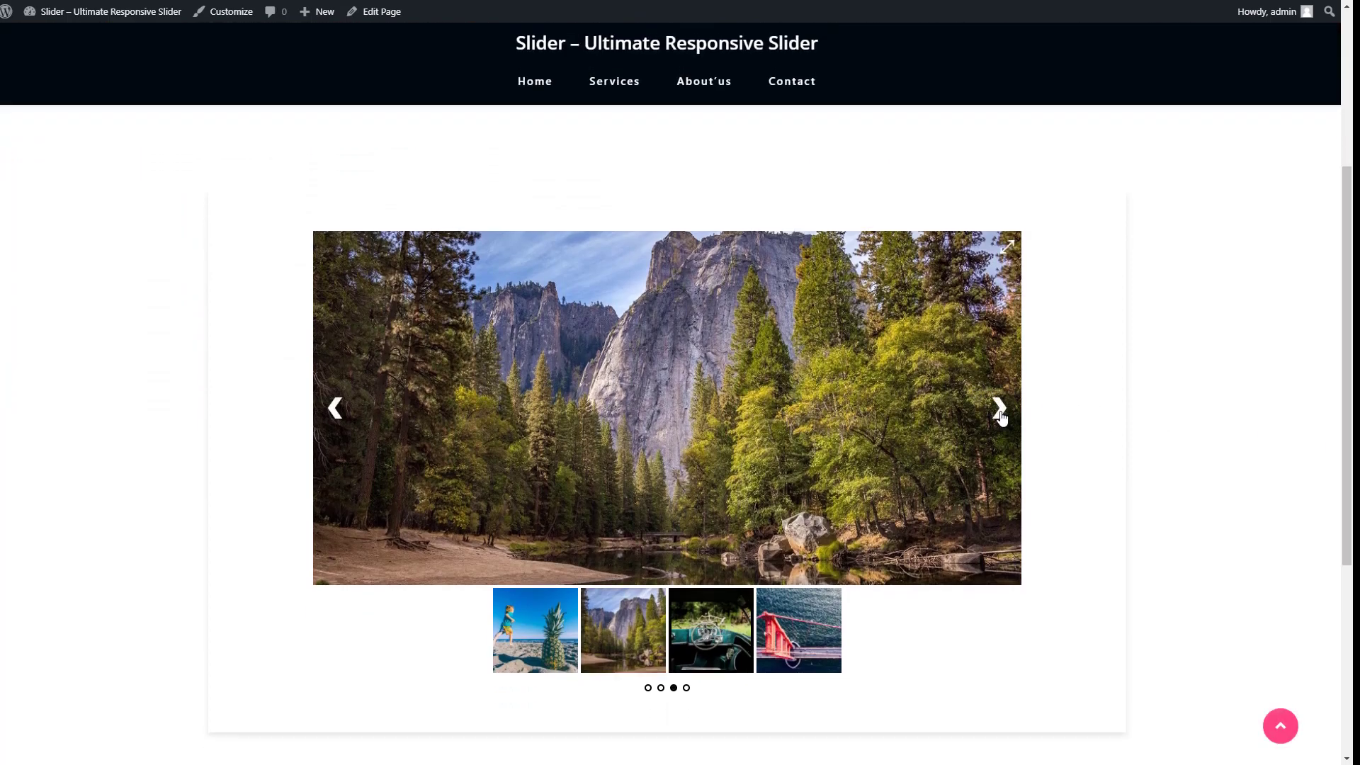
{"action": "left_click", "coordinate": [999, 413]}
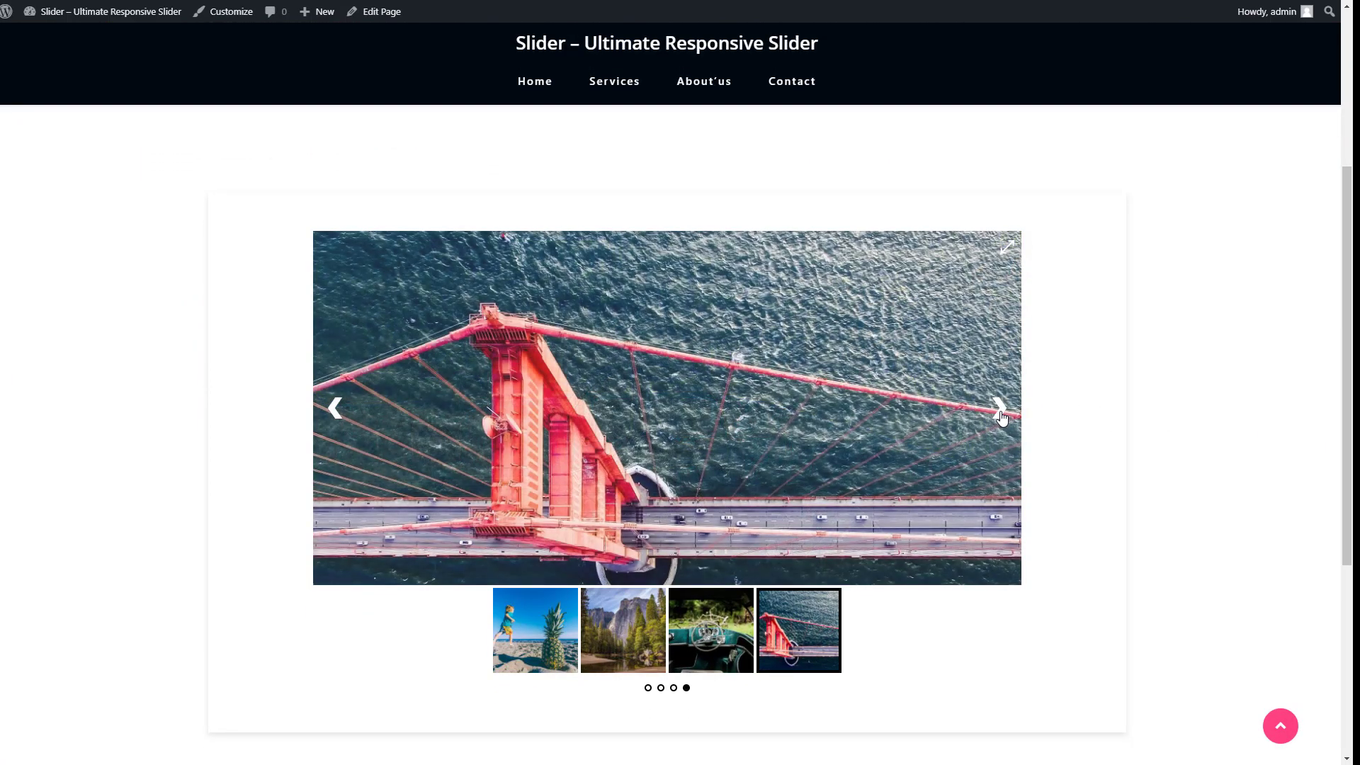
{"action": "left_click", "coordinate": [1000, 412]}
{"action": "left_click", "coordinate": [1000, 415]}
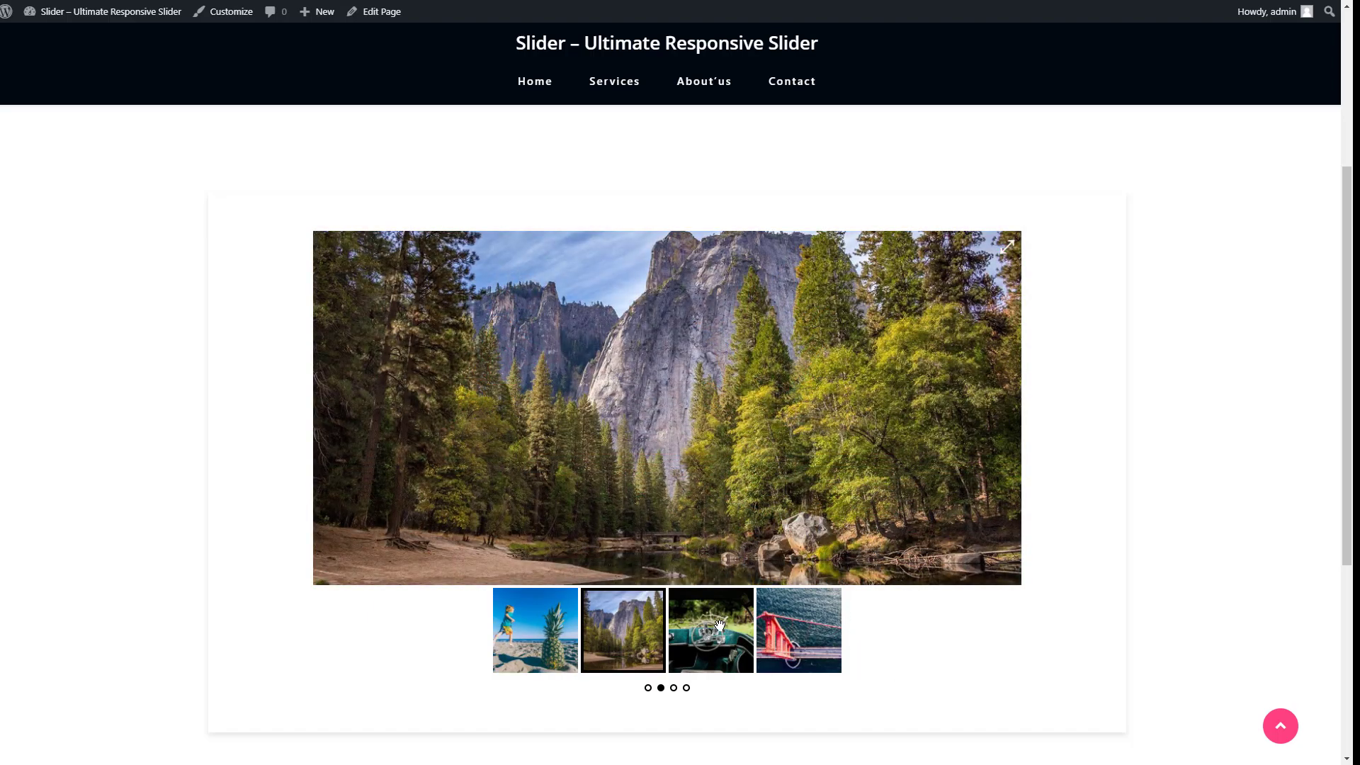
Show the car dashboard, bridge and pineapple beach slides using the thumbnails
{"action": "left_click", "coordinate": [720, 626]}
{"action": "left_click", "coordinate": [795, 642]}
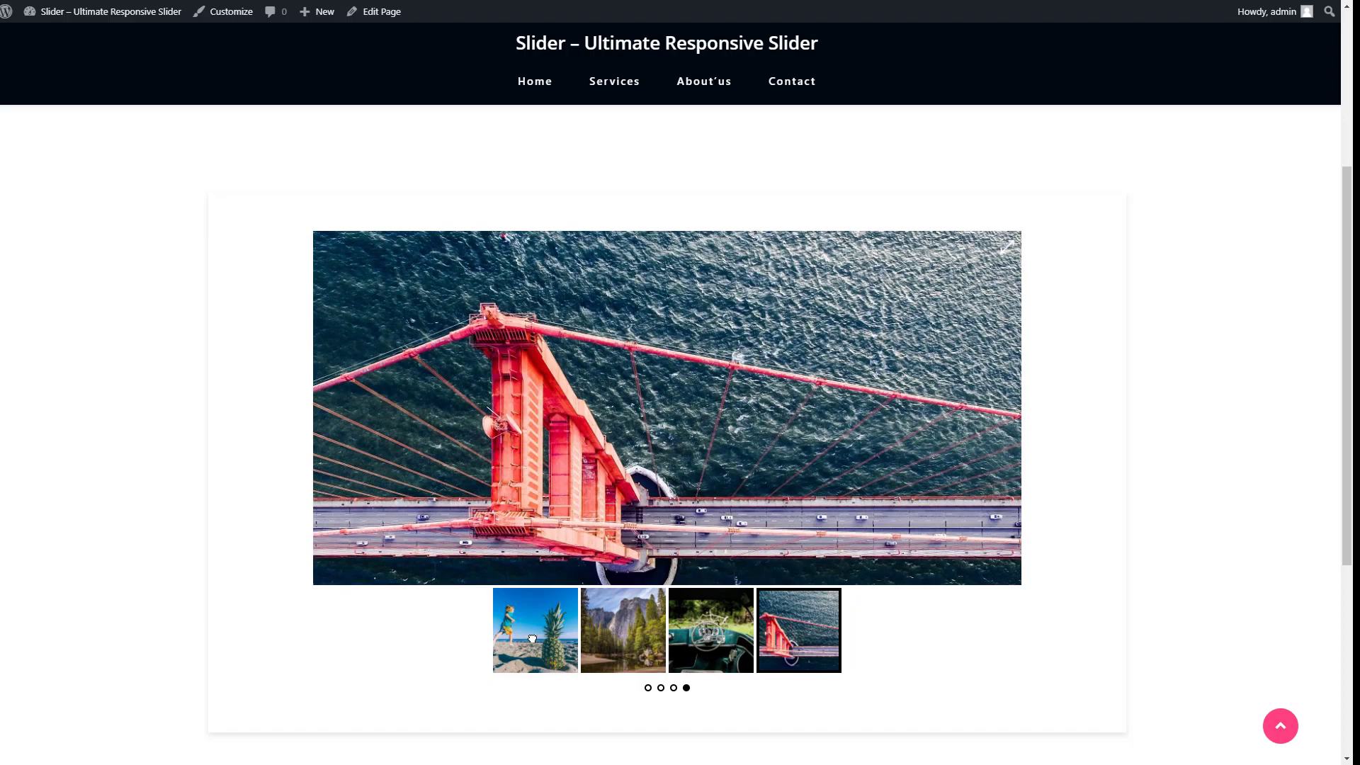
{"action": "left_click", "coordinate": [531, 639]}
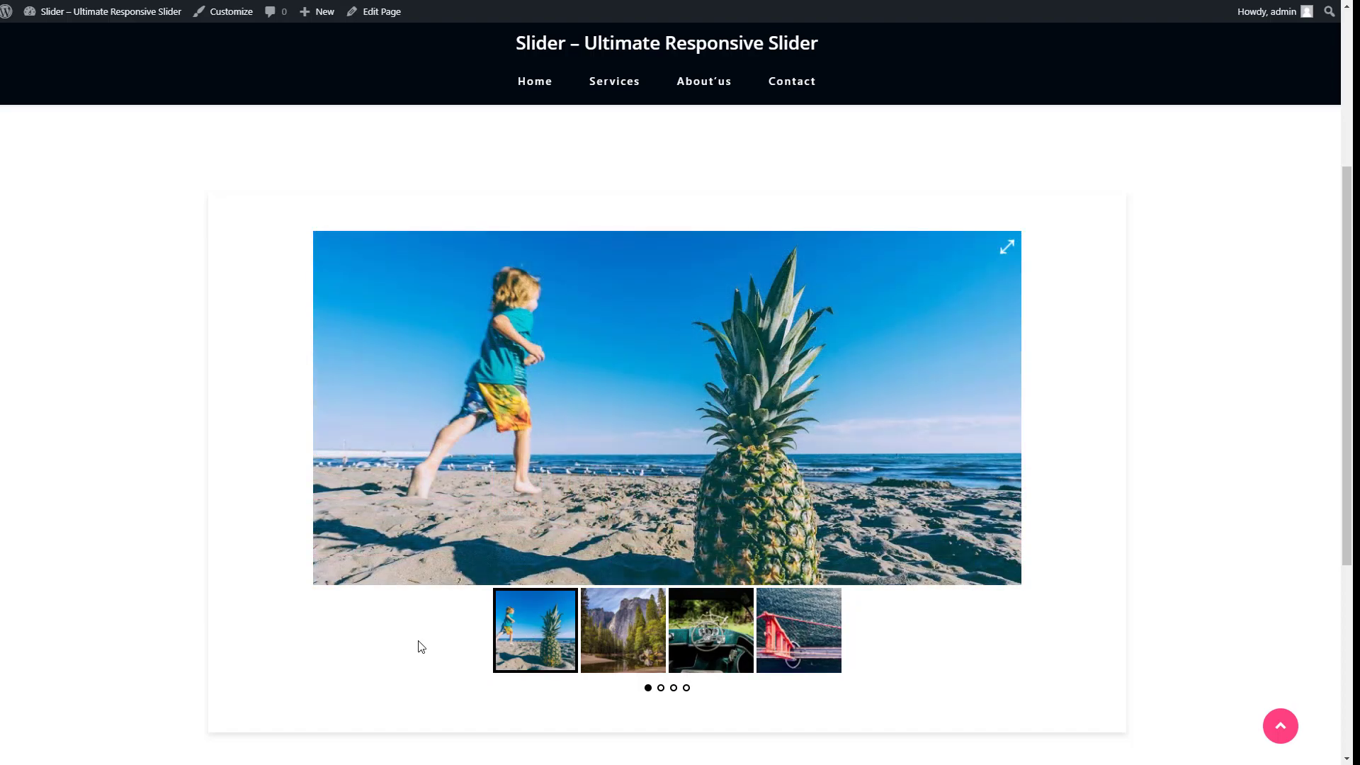